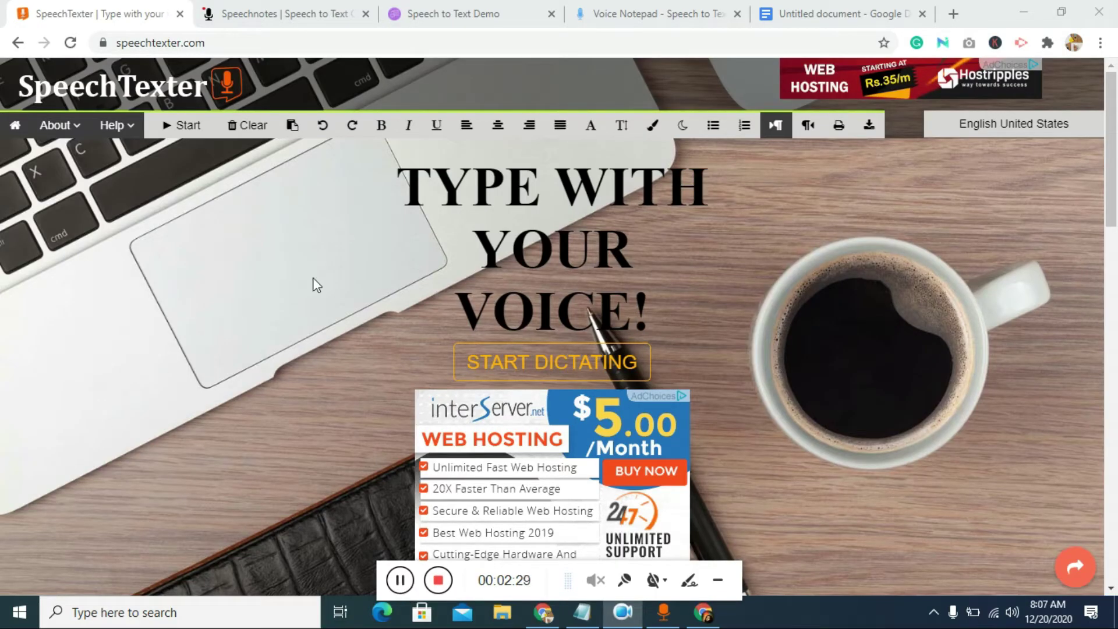
# Step: Record two spoken paragraphs about how SpeechTexter works into the blank editor and stop recording
pyautogui.click(186, 123)
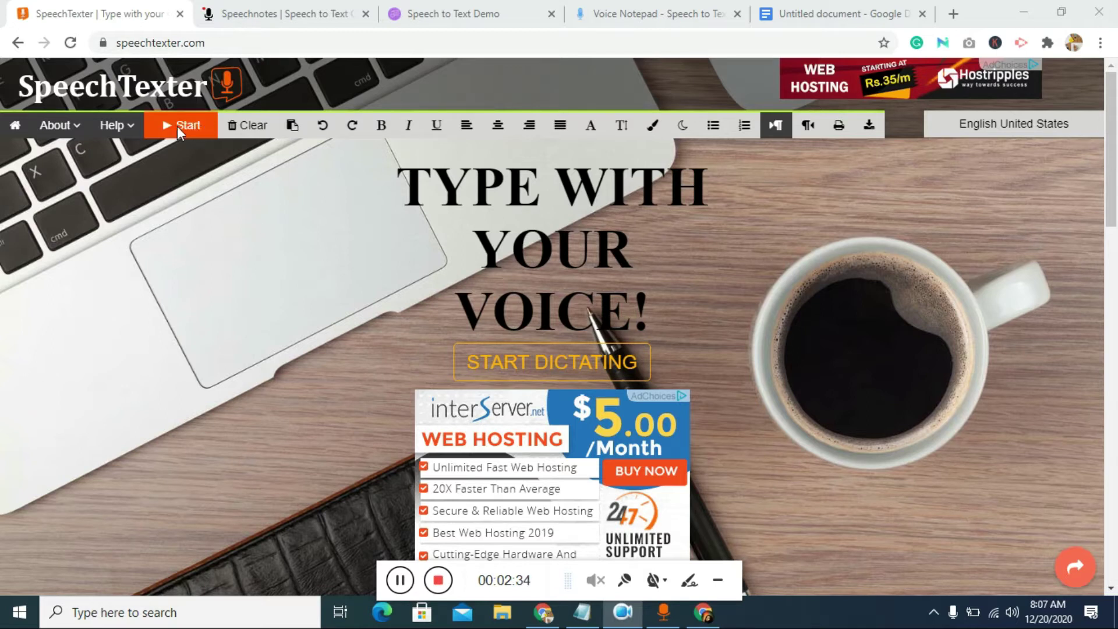
pyautogui.click(534, 362)
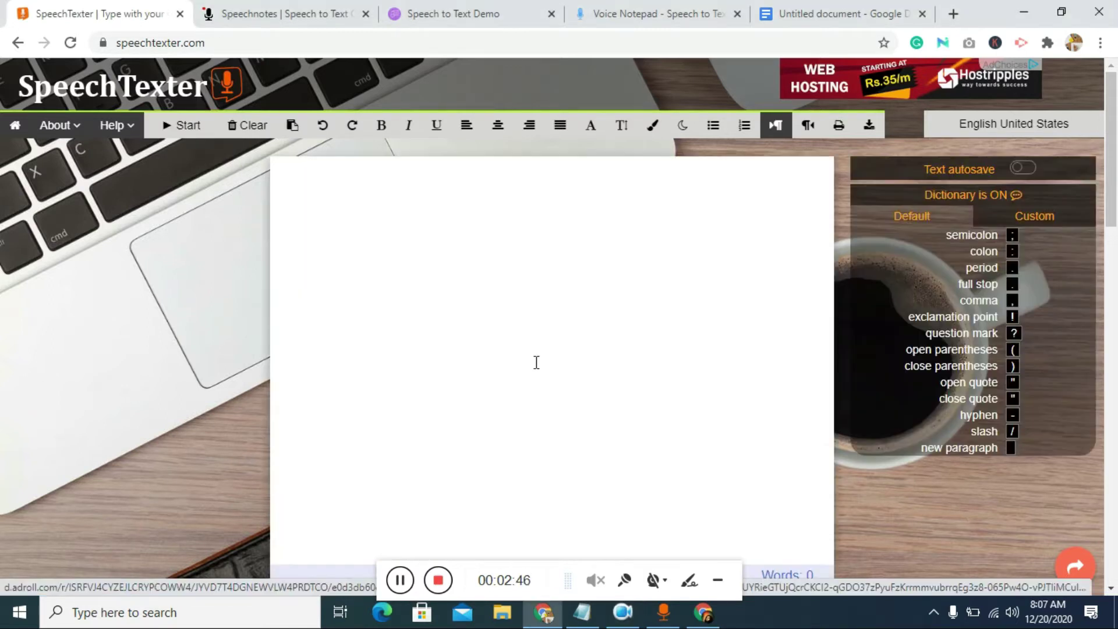
pyautogui.click(181, 131)
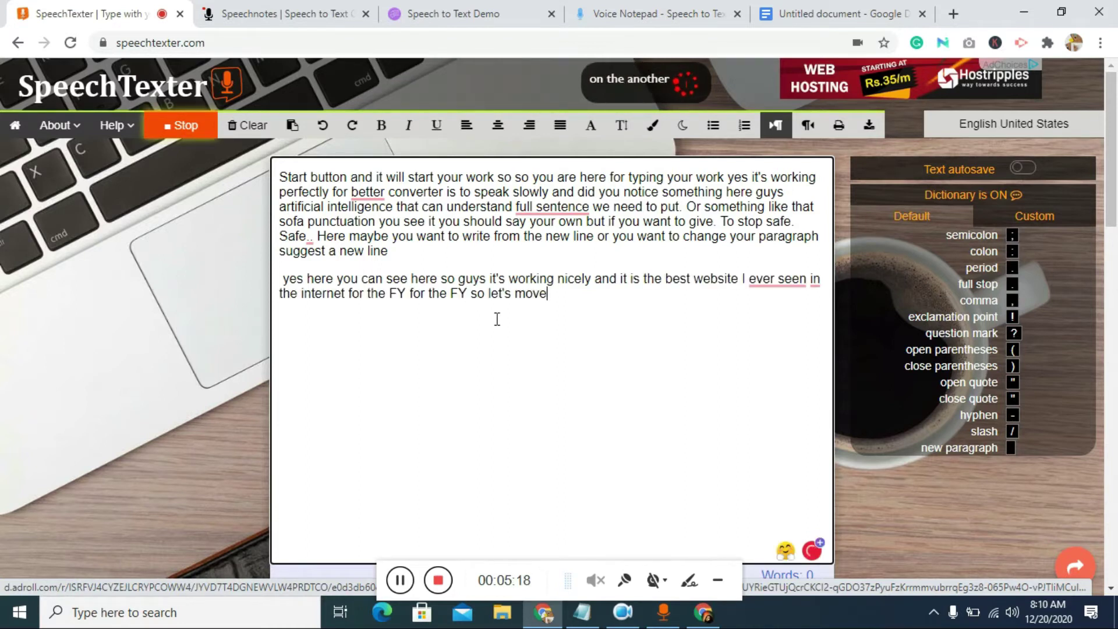
pyautogui.click(174, 131)
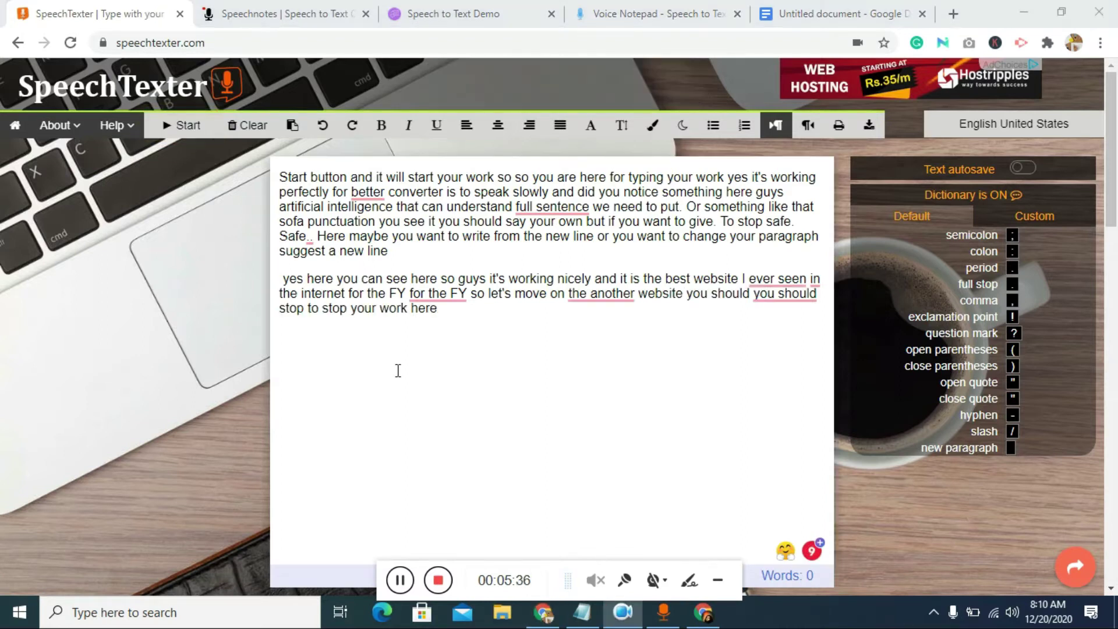
# Step: Record a spoken paragraph about testing the second website with the Speechnotes red mic, then stop it
pyautogui.click(262, 14)
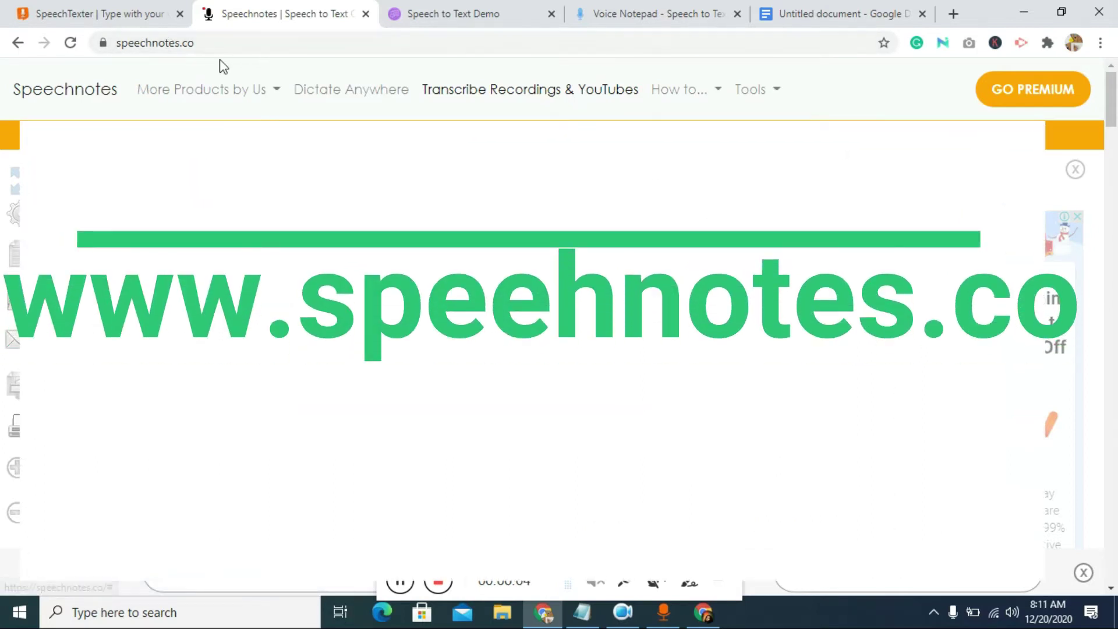
pyautogui.click(656, 200)
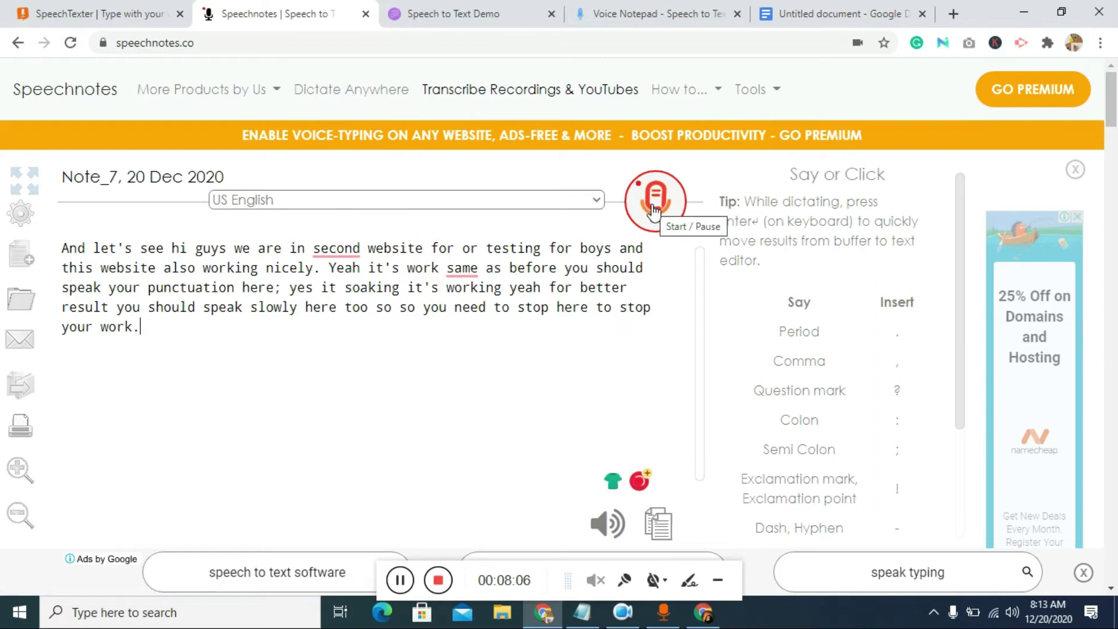
pyautogui.click(653, 208)
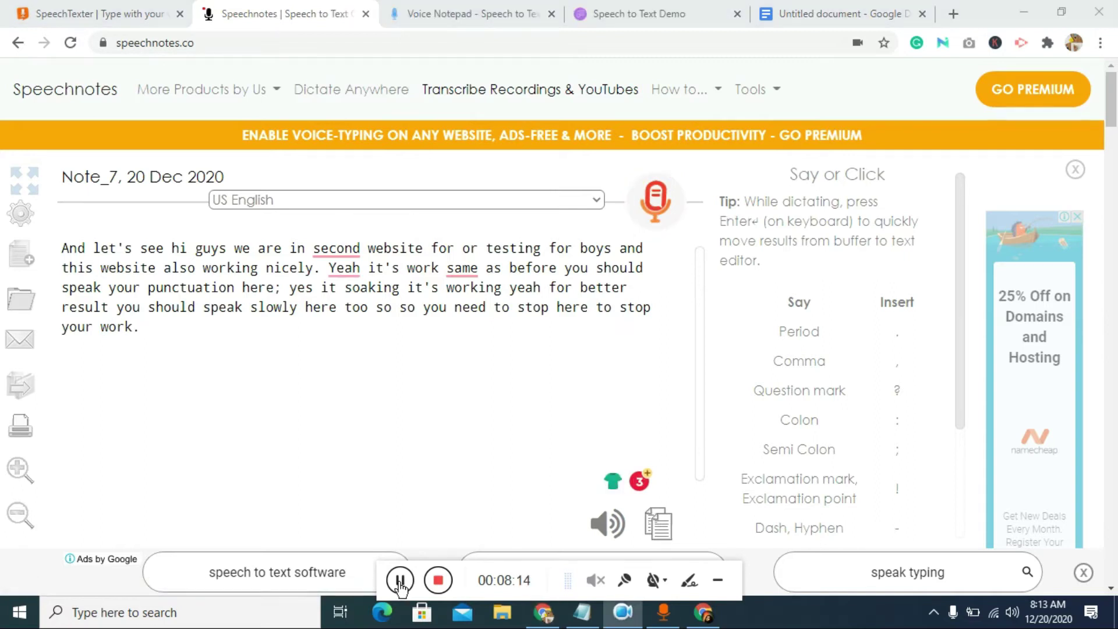
# Step: Dictate a note about testing the third website in English into Voice Notepad, then move to Google Docs
pyautogui.click(466, 7)
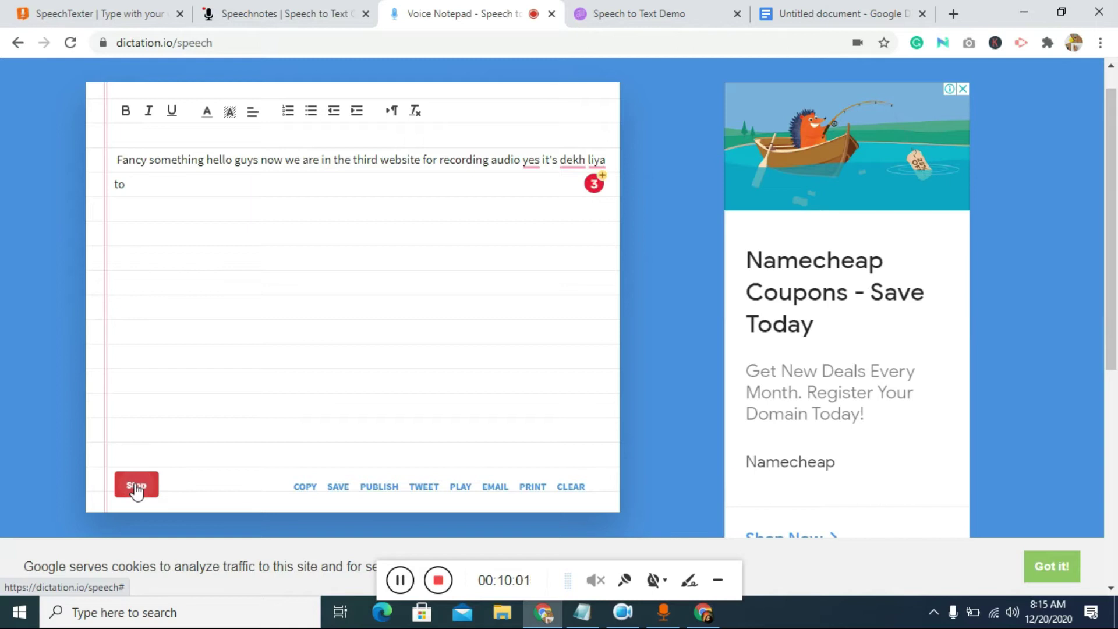
pyautogui.scroll(-1, 830, 262)
pyautogui.scroll(-3, 1111, 592)
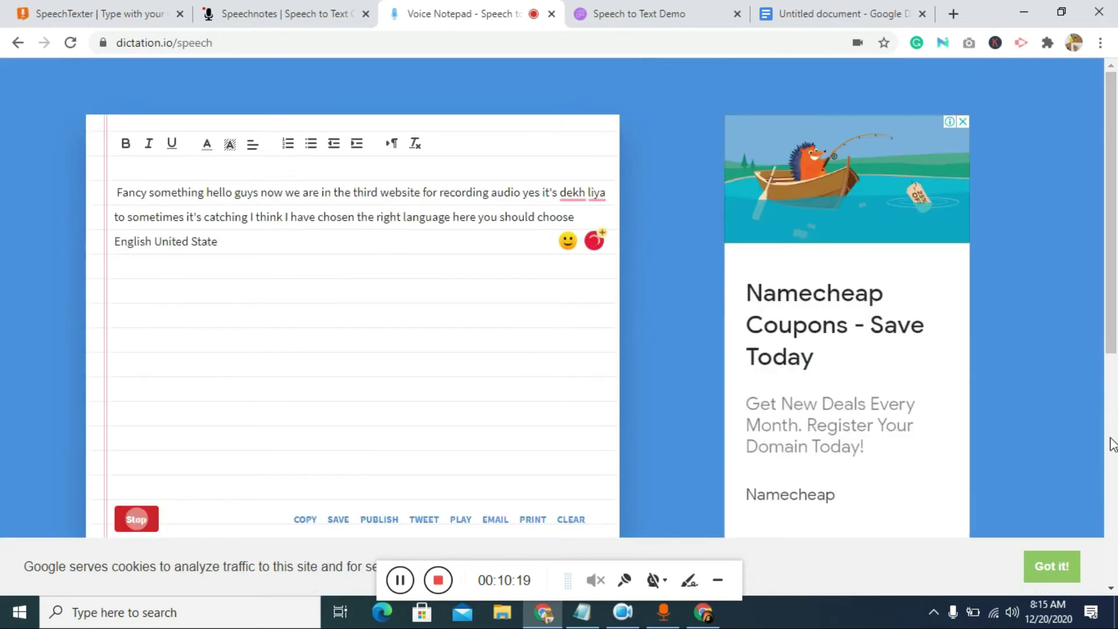
pyautogui.click(1111, 591)
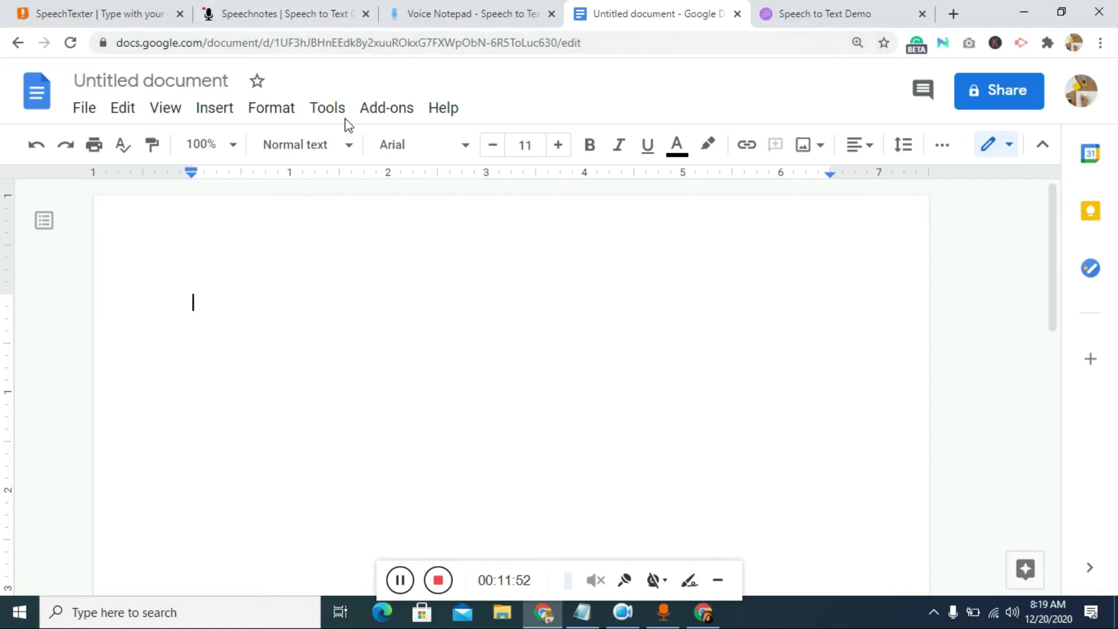
# Step: Enable Voice typing from the Tools menu so the document starts listening
pyautogui.click(327, 120)
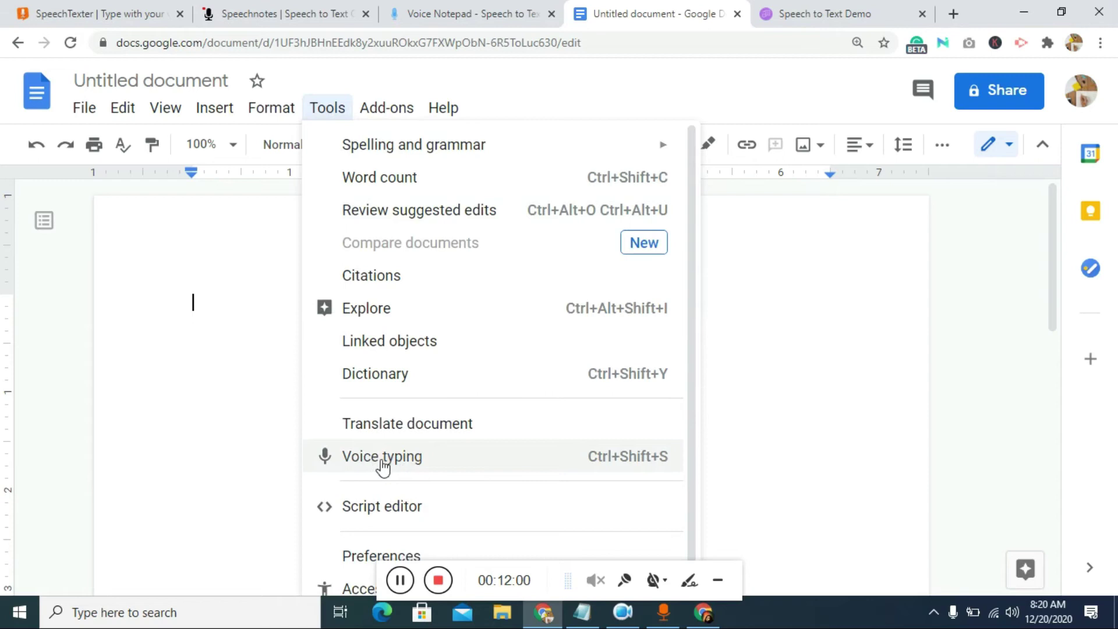
pyautogui.click(379, 466)
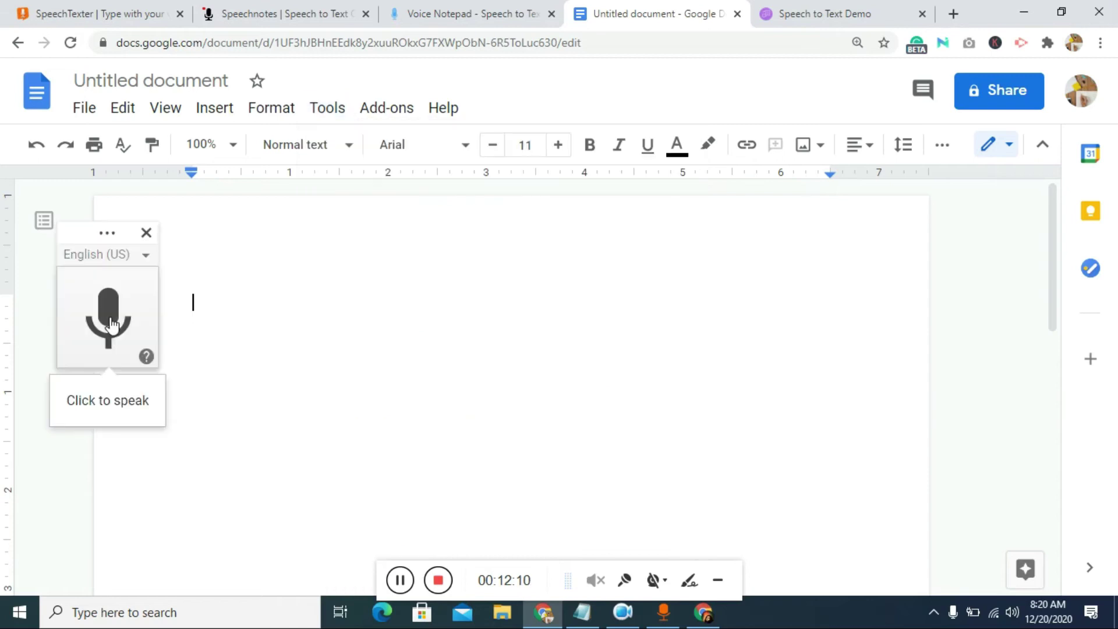
# Step: Voice-type a paragraph praising the tools, stop the mic, and go to the IBM Speech to Text demo
pyautogui.click(108, 319)
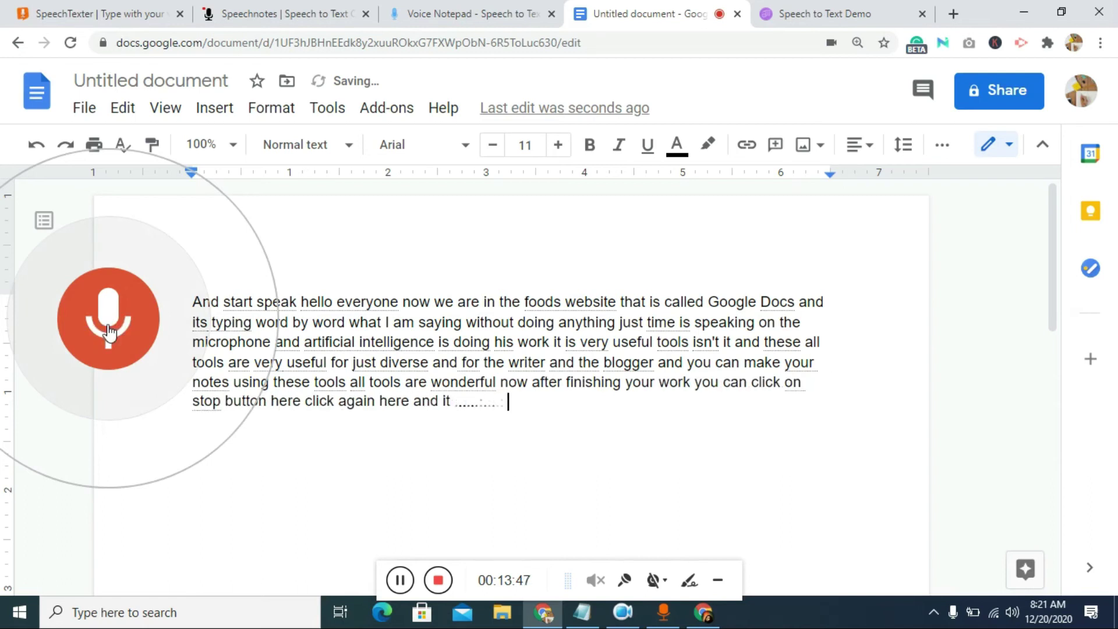
pyautogui.click(109, 331)
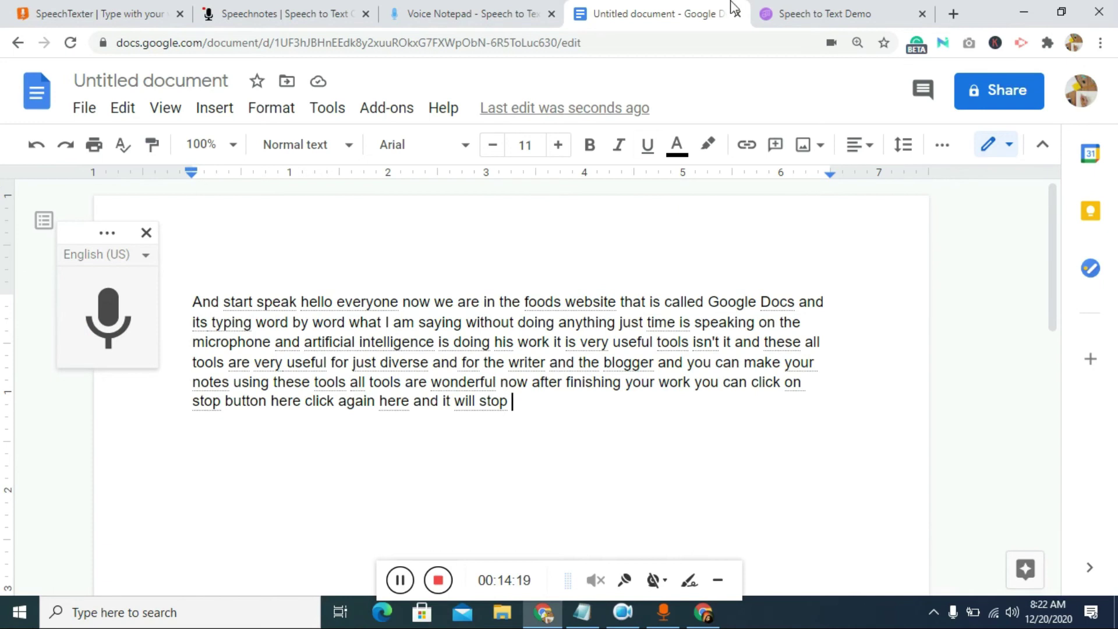
pyautogui.click(815, 5)
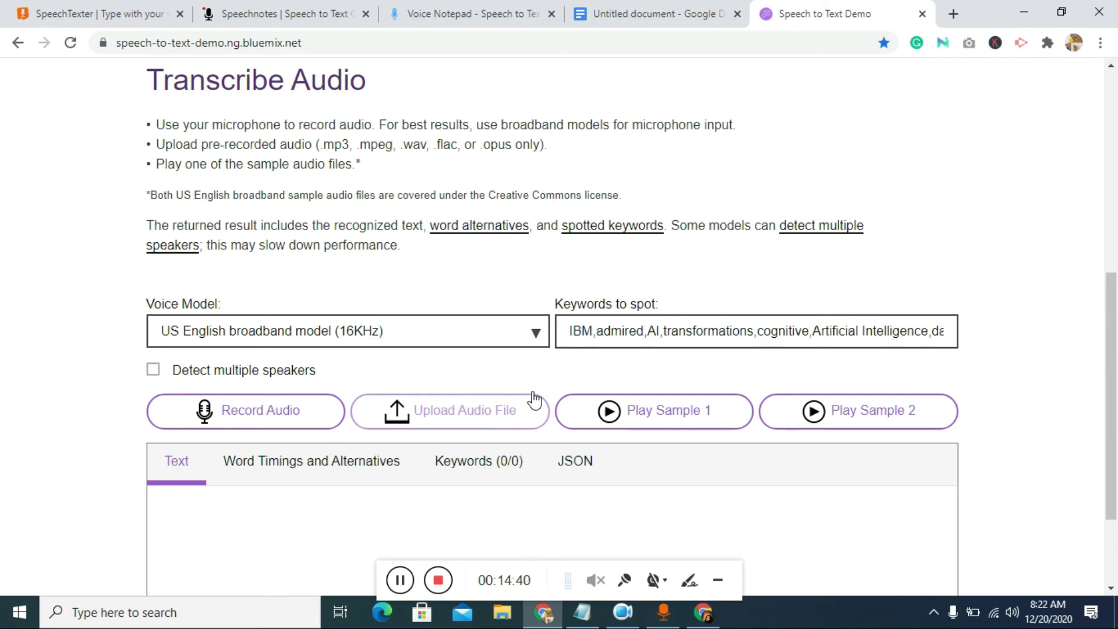
pyautogui.scroll(-2, 809, 387)
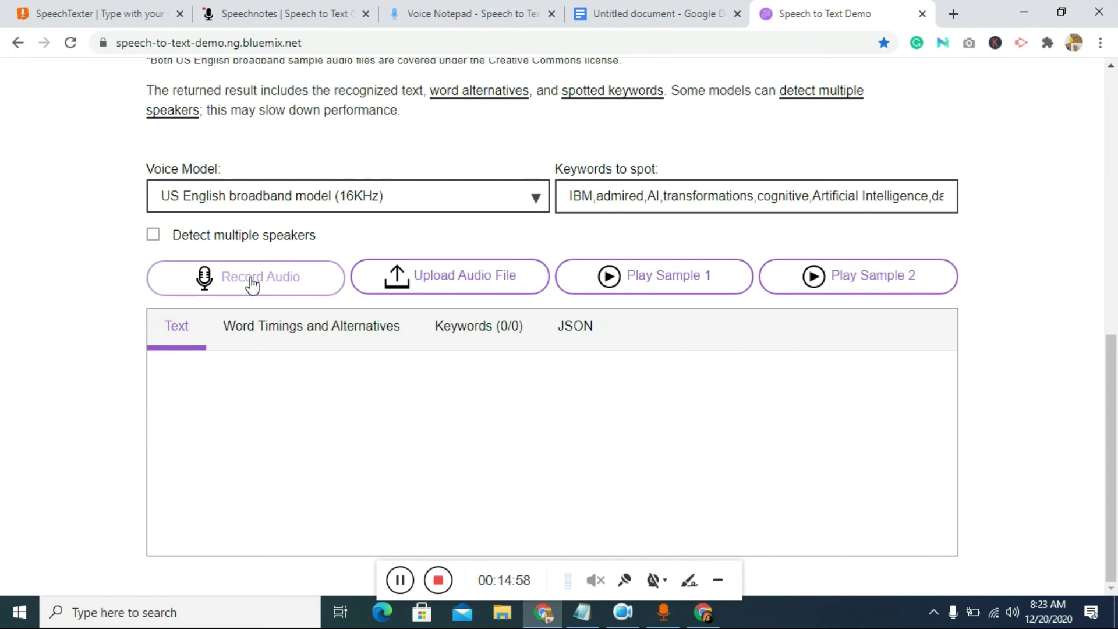